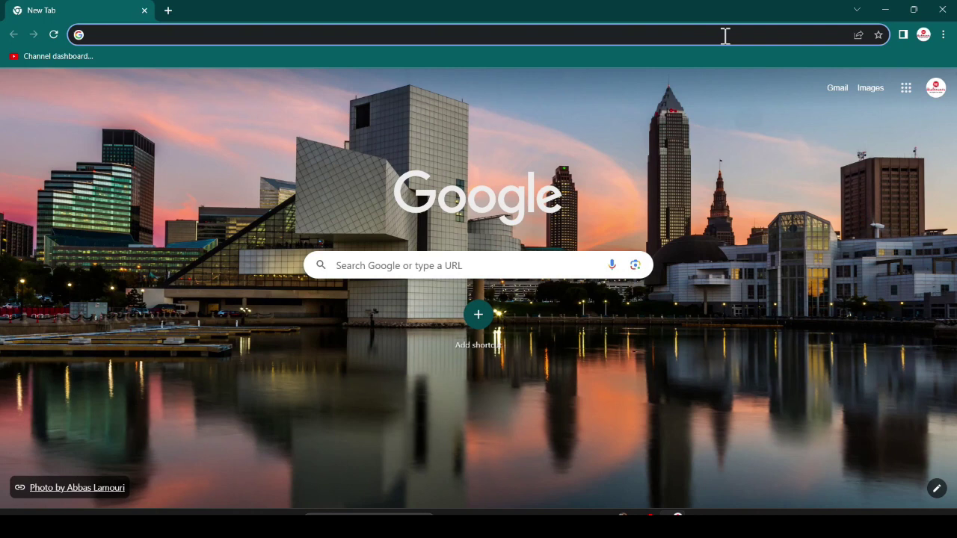
Run a Google search for 'scribus download'.
type("scr")
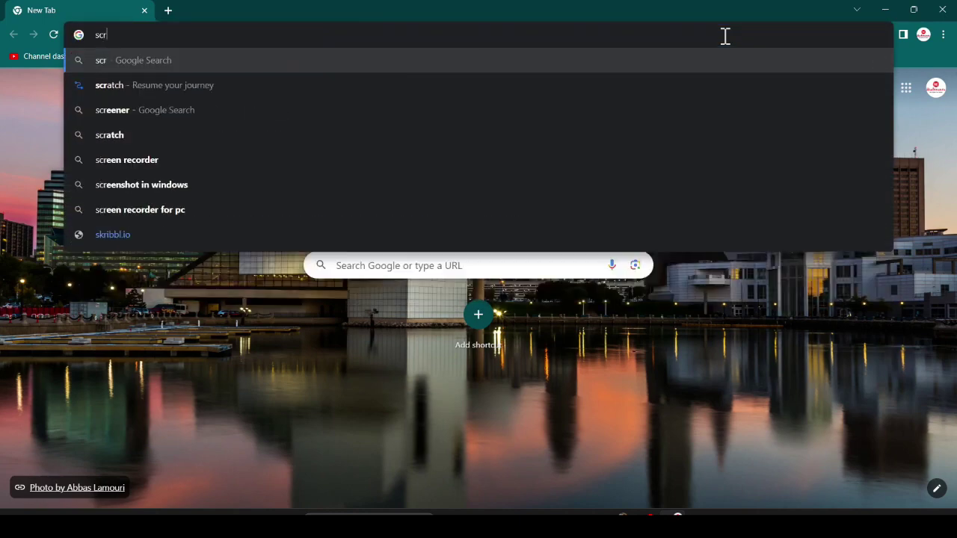
type("ibus d")
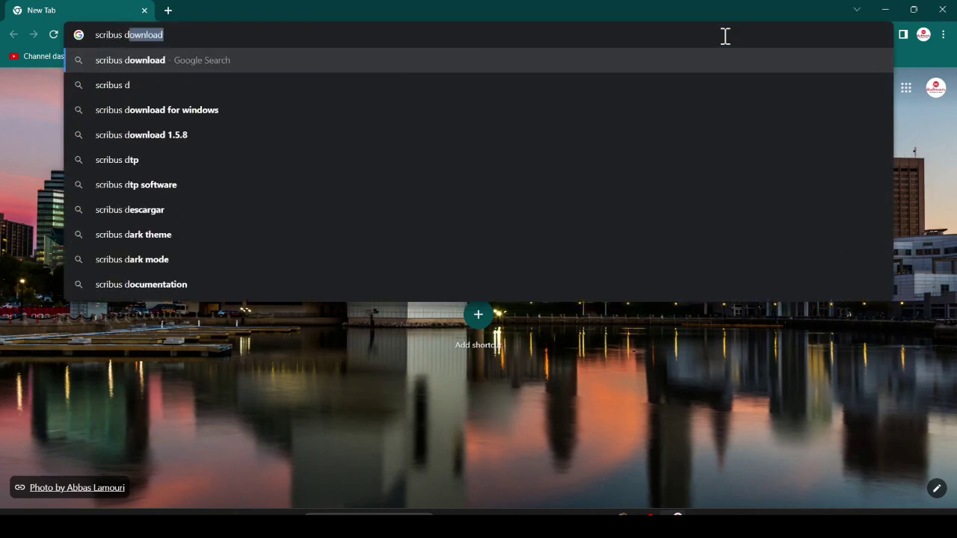
type("ownload")
key("Return")
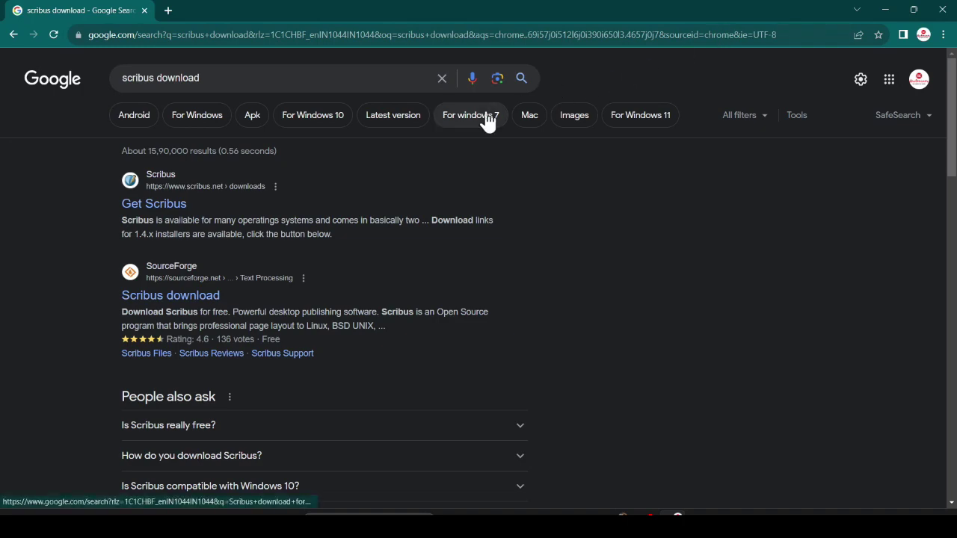
Go from the official Get Scribus page to the stable branch download links.
left_click(163, 217)
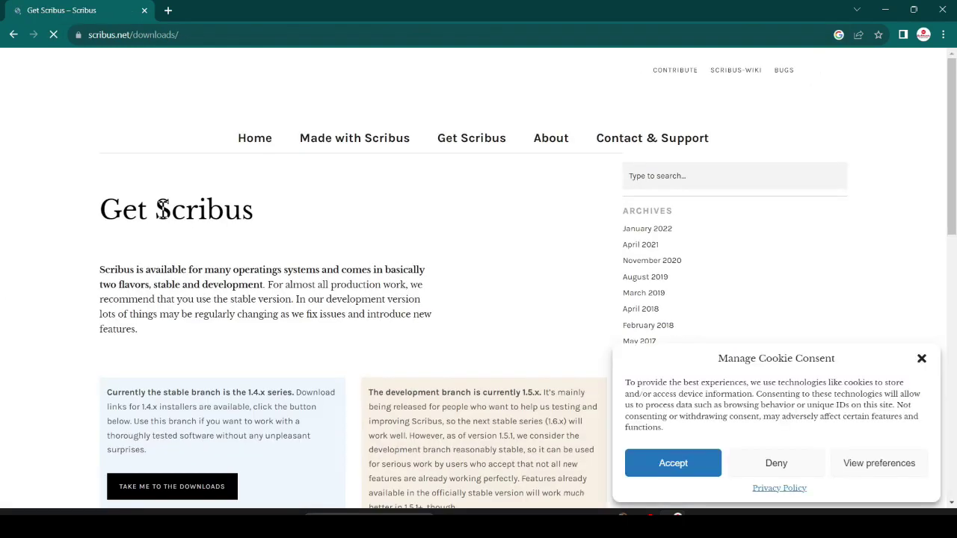
scroll(163, 210, "down", 1)
scroll(163, 210, "down", 1)
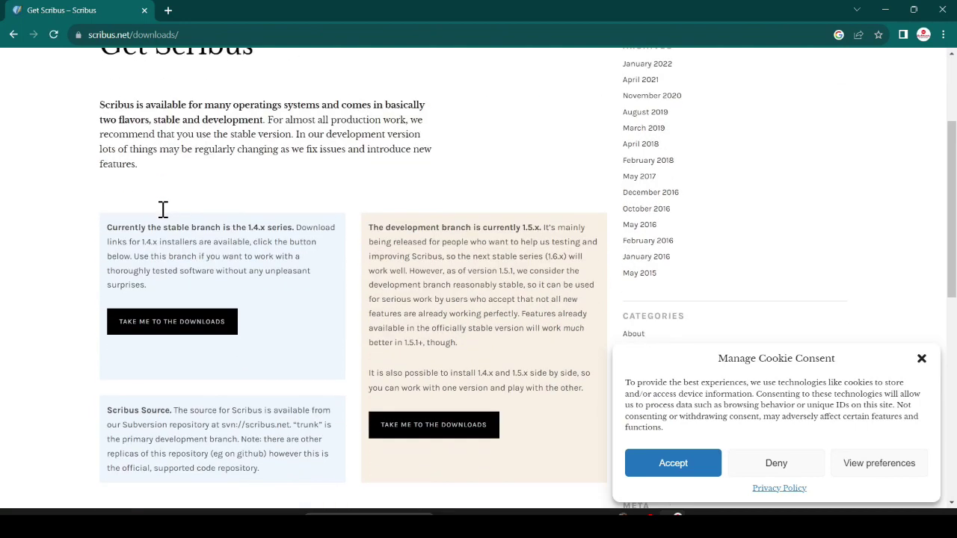
scroll(163, 210, "up", 1)
scroll(163, 210, "down", 1)
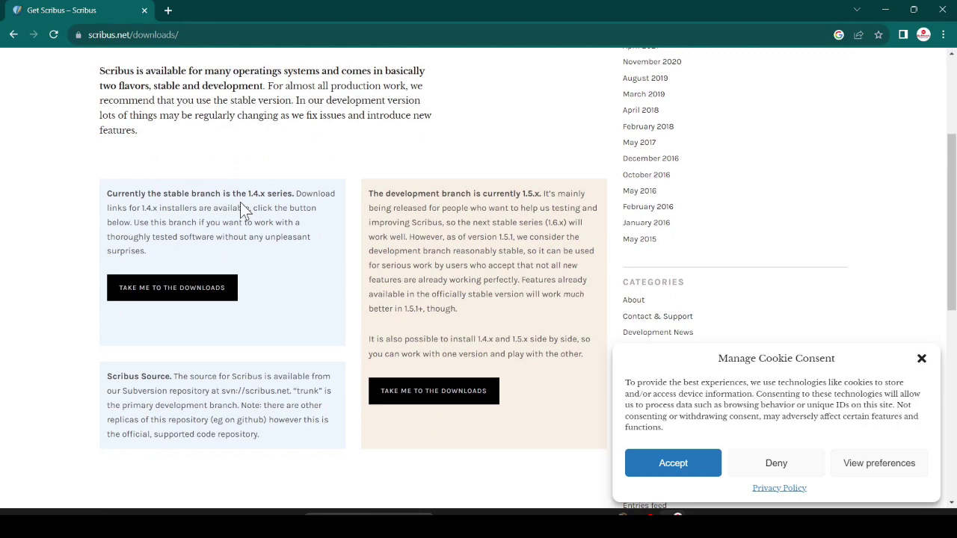
left_click(212, 298)
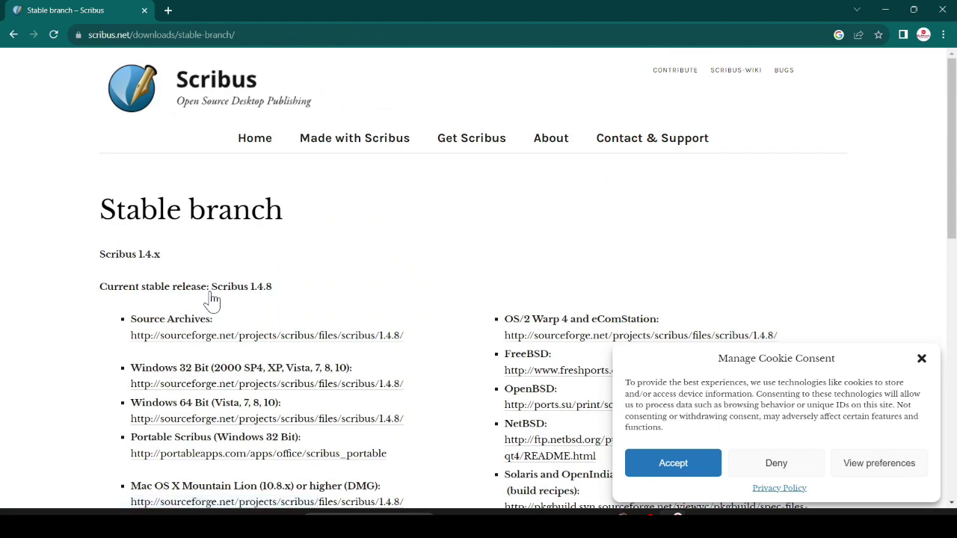
scroll(211, 298, "down", 1)
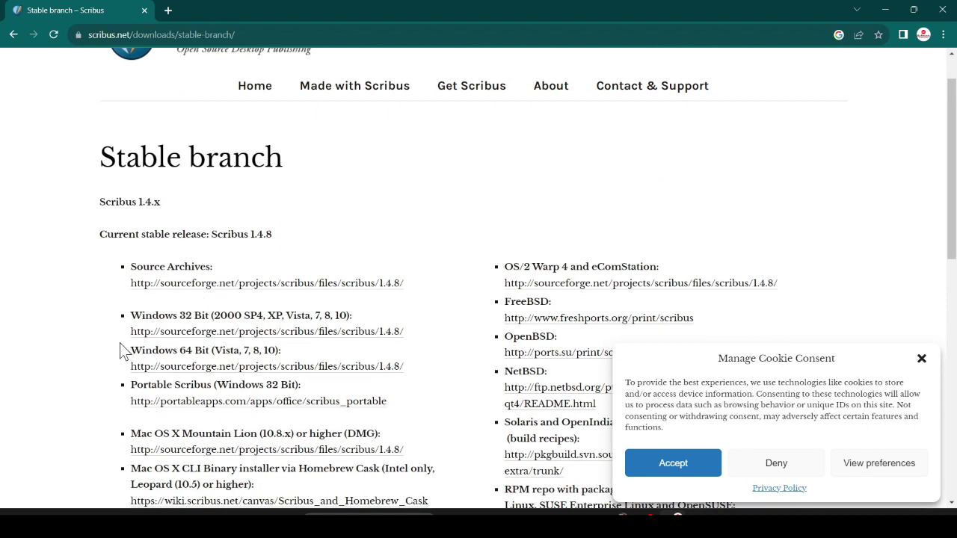
scroll(120, 352, "down", 2)
scroll(131, 326, "up", 1)
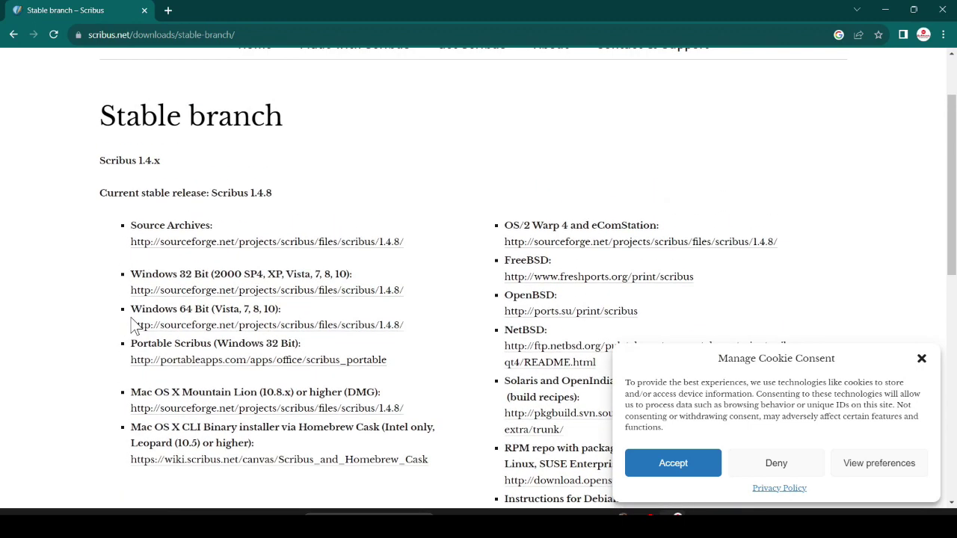
Open the Windows 64 Bit SourceForge link in a new tab.
right_click(171, 331)
left_click(140, 327)
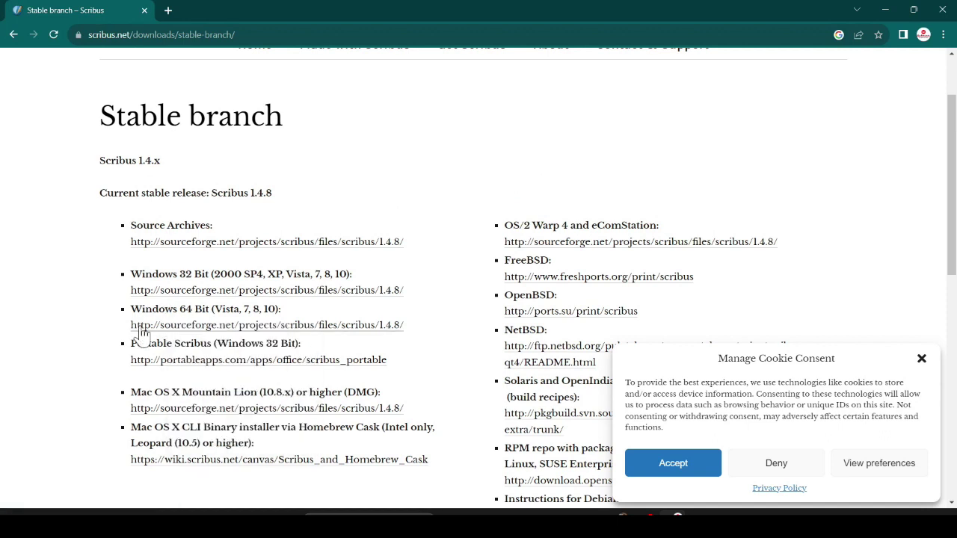
left_click(140, 327)
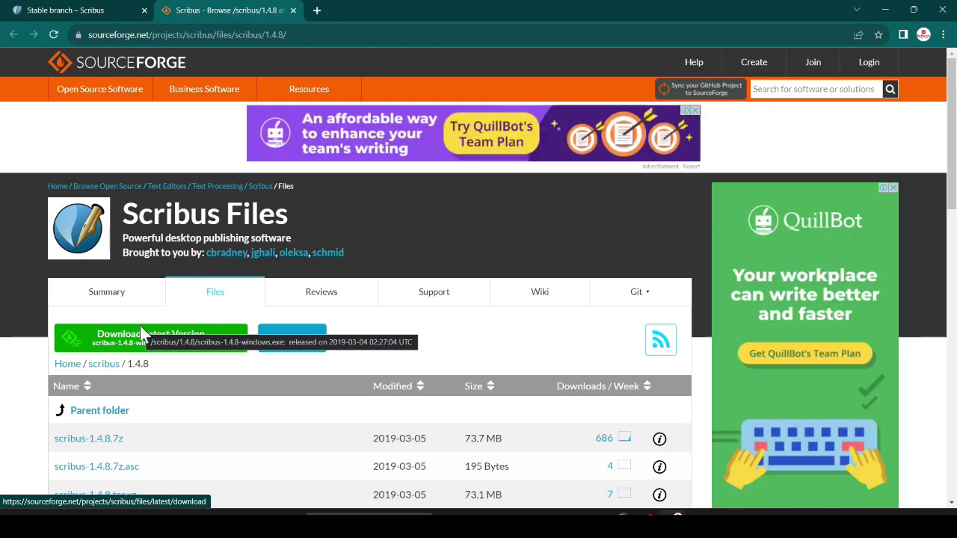
Download scribus-1.4.8-windows.exe (81.8 MB) from SourceForge and check the download progress.
scroll(142, 334, "down", 1)
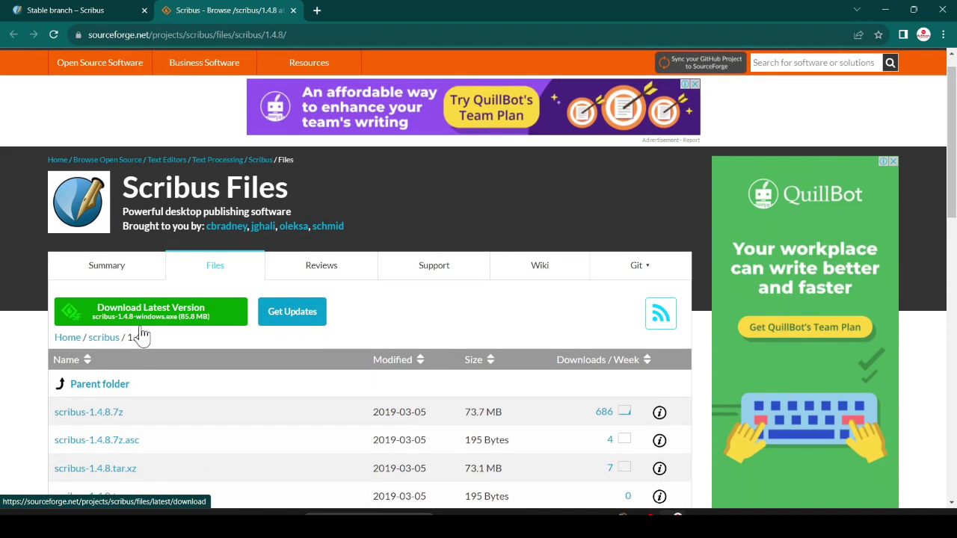
left_click(174, 314)
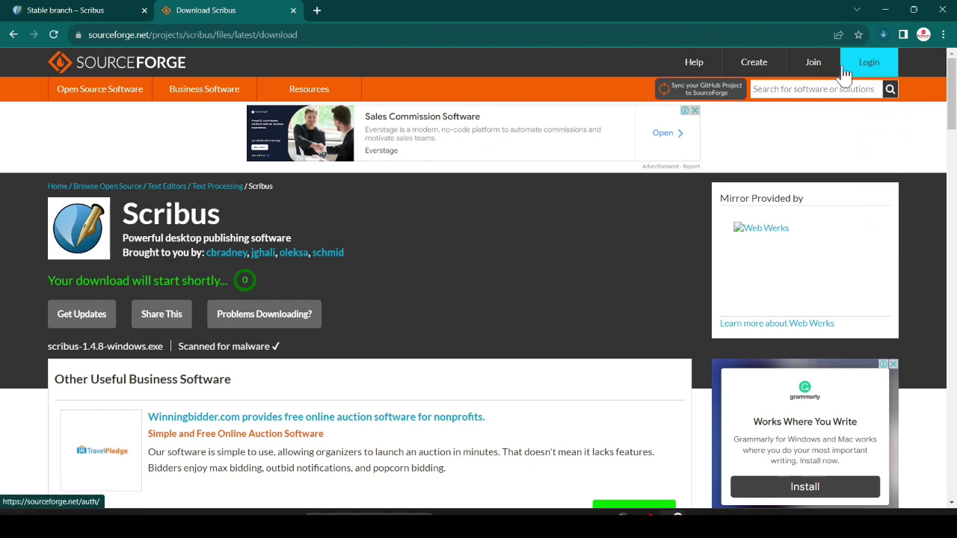
left_click(882, 36)
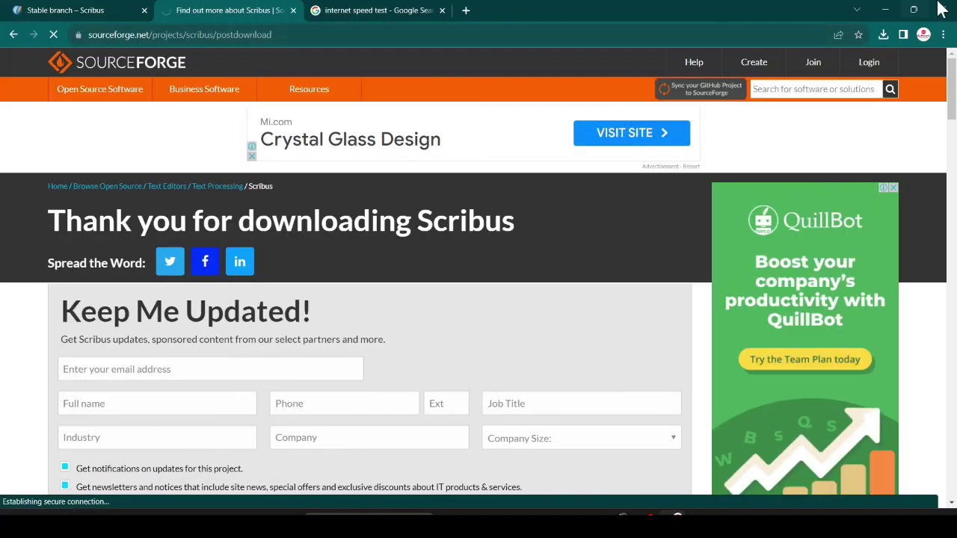
Run scribus-1.4.8-windows.exe from Chrome's downloads list and minimize Chrome.
left_click(883, 34)
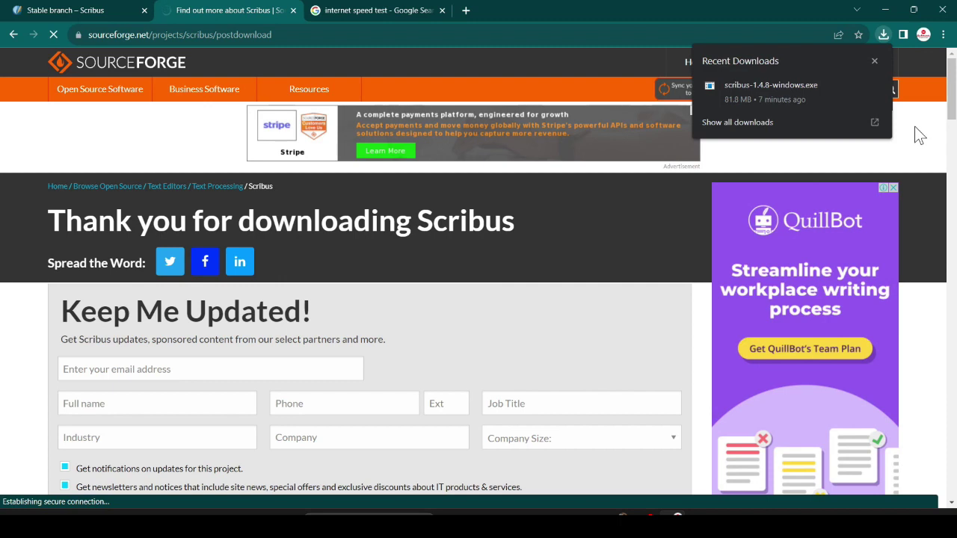
left_click(764, 84)
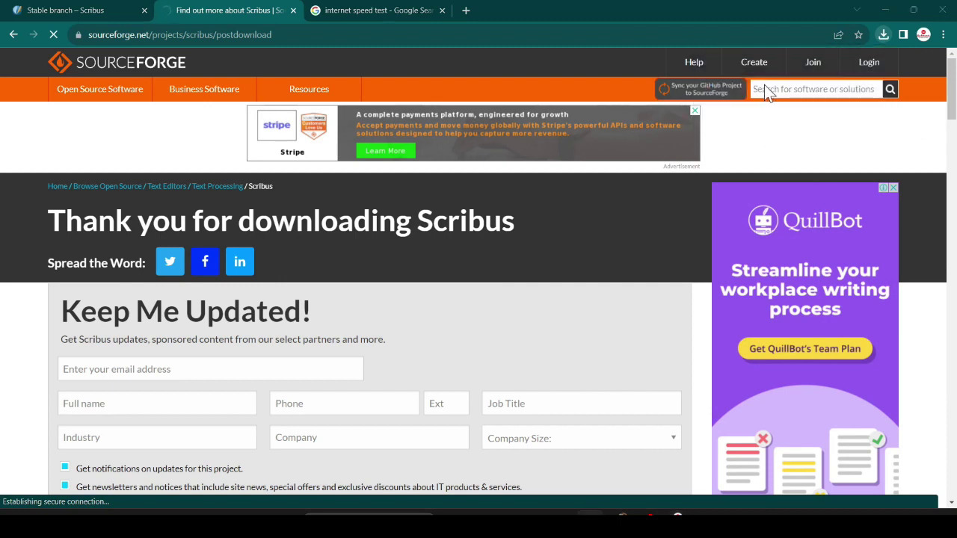
left_click(885, 10)
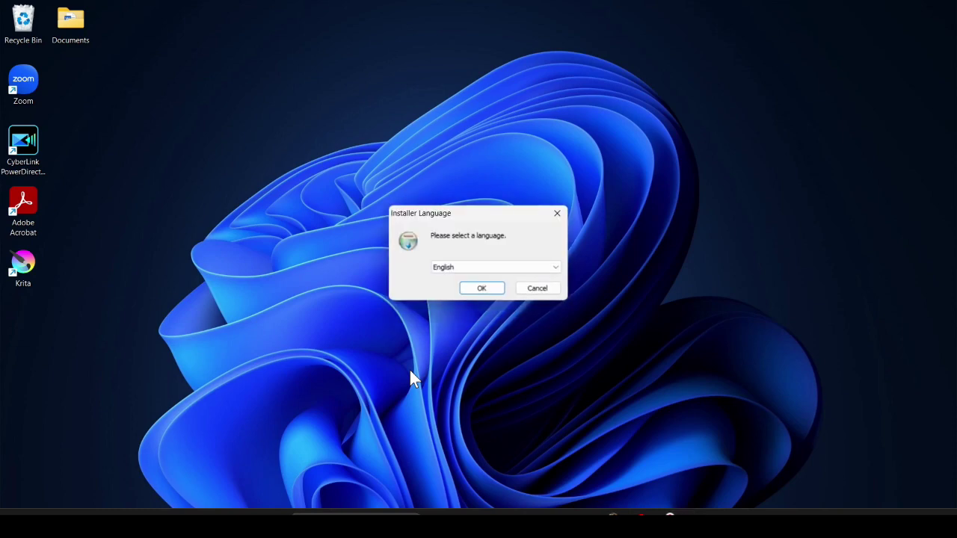
Choose English as the installer language and accept the licence agreement.
left_click(482, 289)
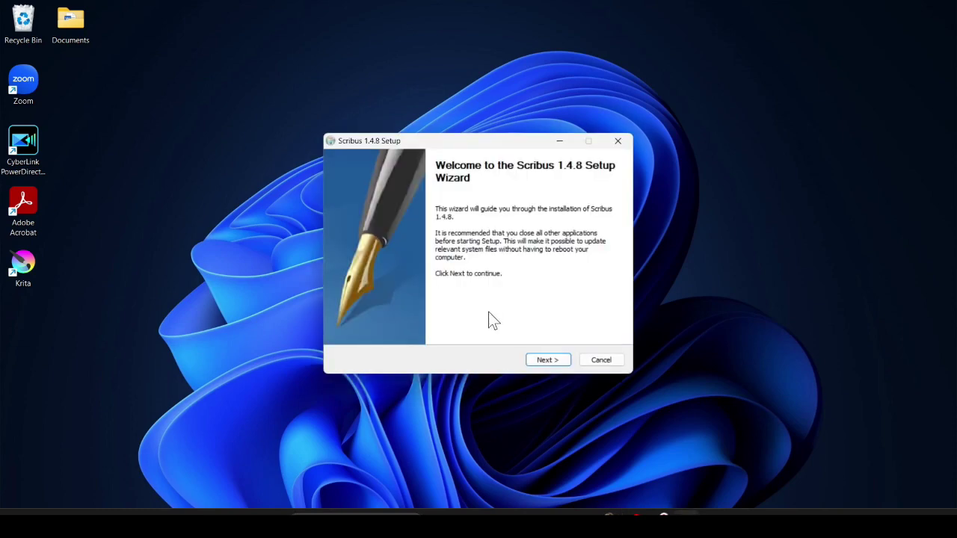
left_click(548, 359)
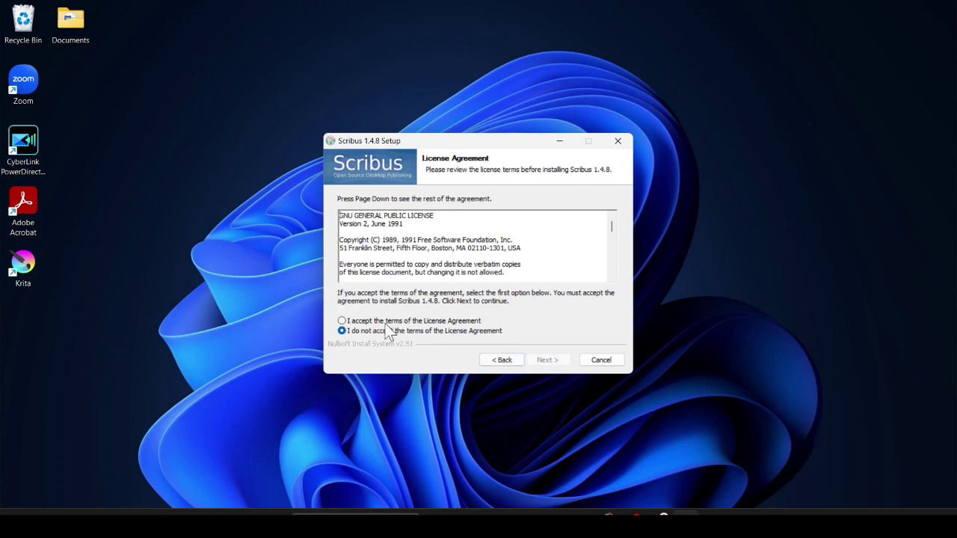
left_click(341, 321)
scroll(406, 243, "down", 6)
left_click(546, 359)
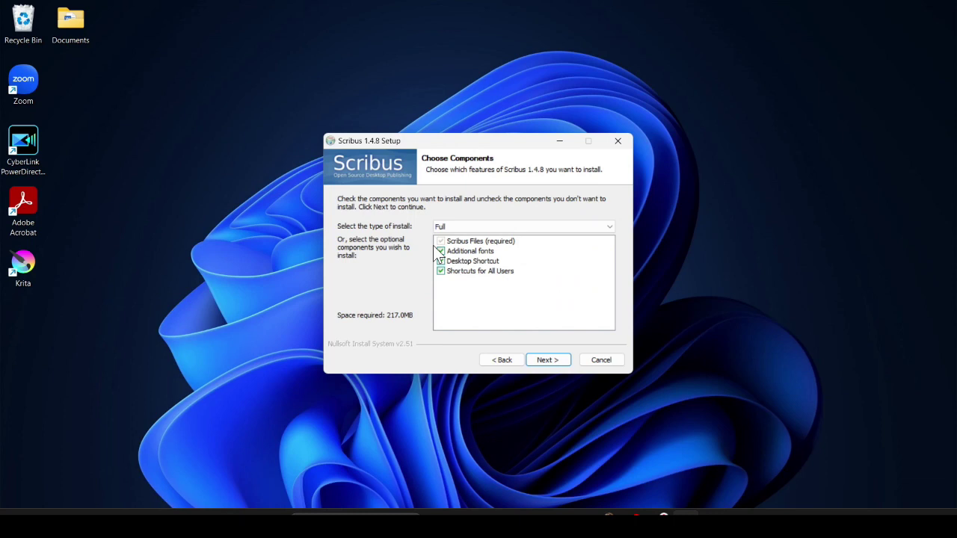
Keep the default components, install folder and Start Menu folder, and start installing.
left_click(547, 362)
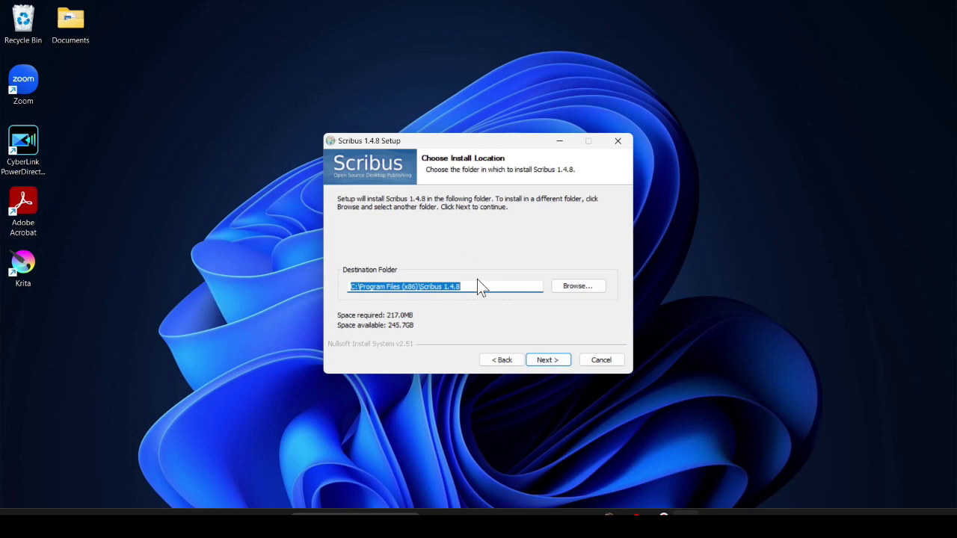
left_click(535, 361)
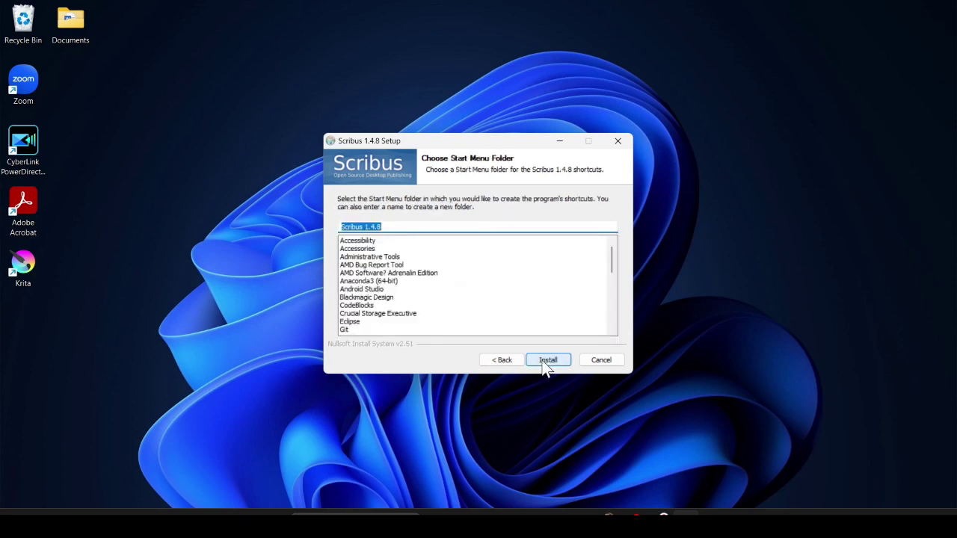
left_click(544, 364)
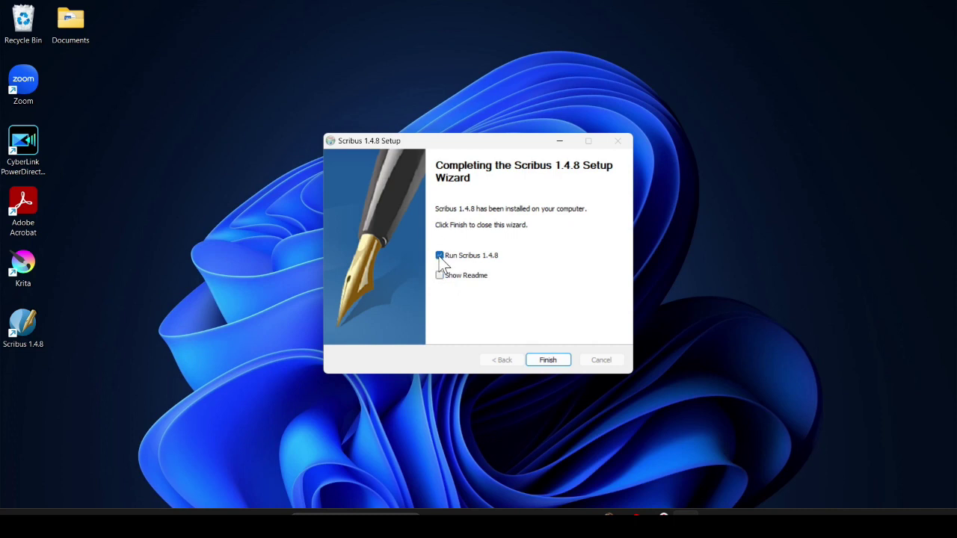
Finish setup with Run Scribus 1.4.8 checked so Scribus launches.
left_click(549, 359)
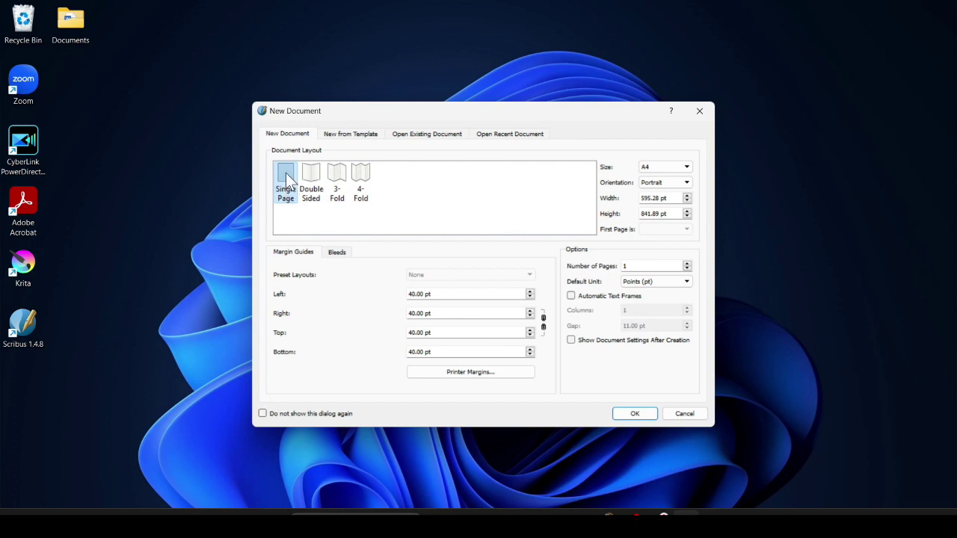
Create a blank single-page A4 portrait Document-1 and maximize the Scribus window.
left_click(617, 417)
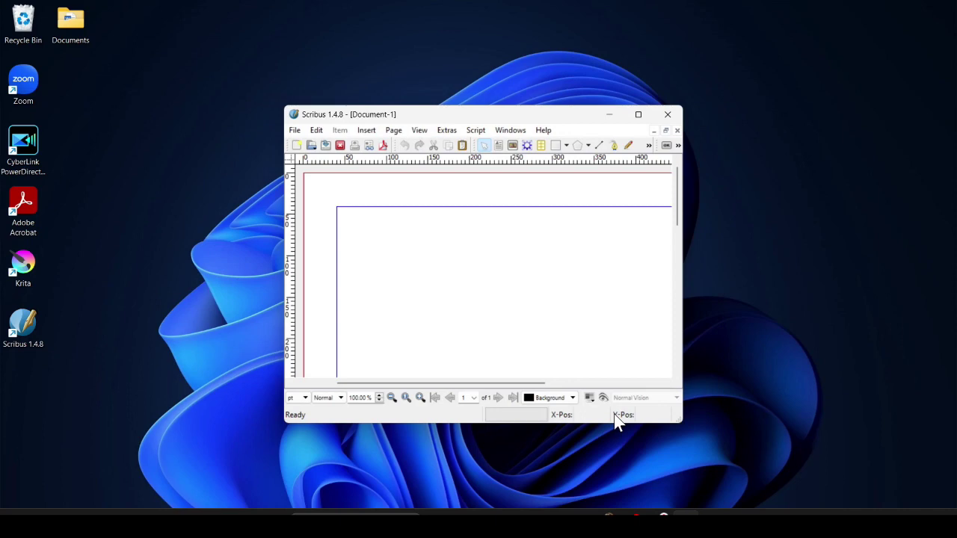
left_click(638, 115)
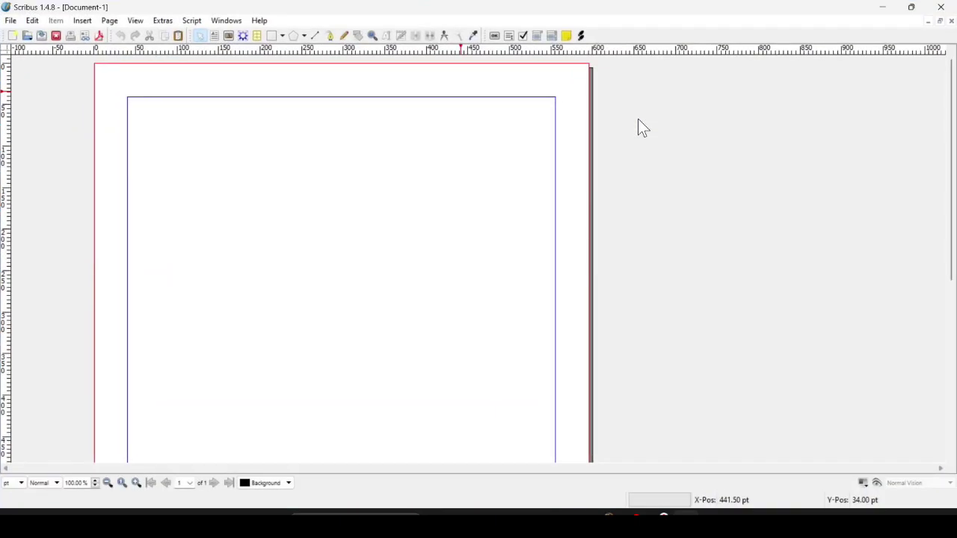